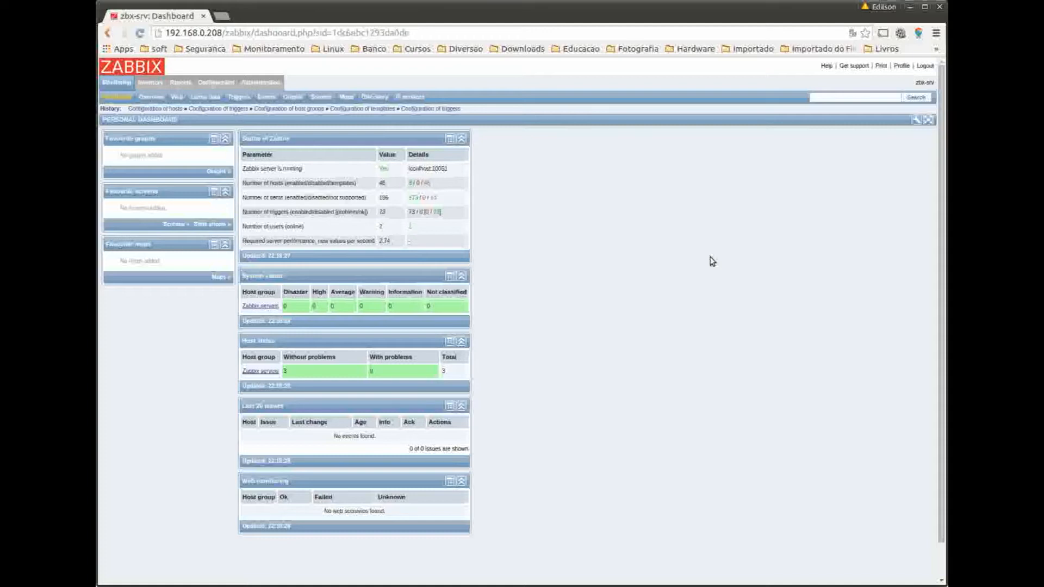
- Display the list of configured hosts to review the templates linked to them
{"action": "left_click", "coordinate": [209, 84]}
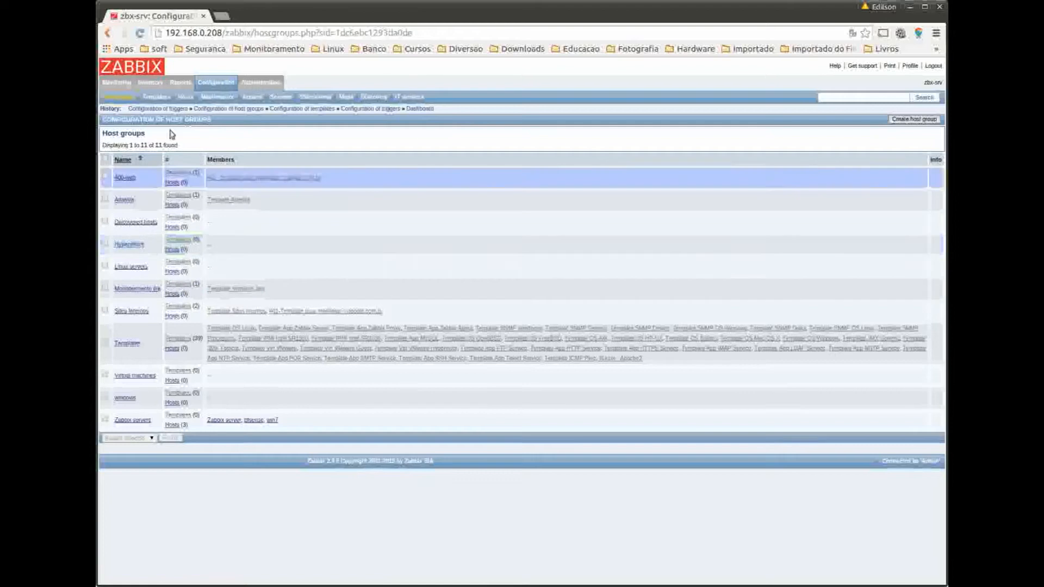
{"action": "left_click", "coordinate": [185, 97]}
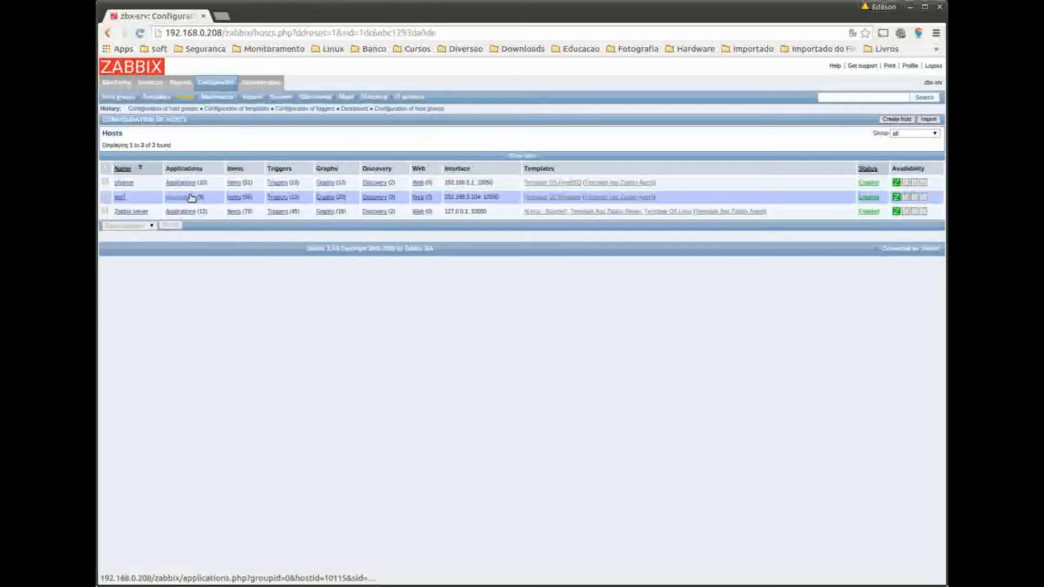
- Open the list of triggers belonging to Template OS Windows
{"action": "left_click", "coordinate": [211, 84]}
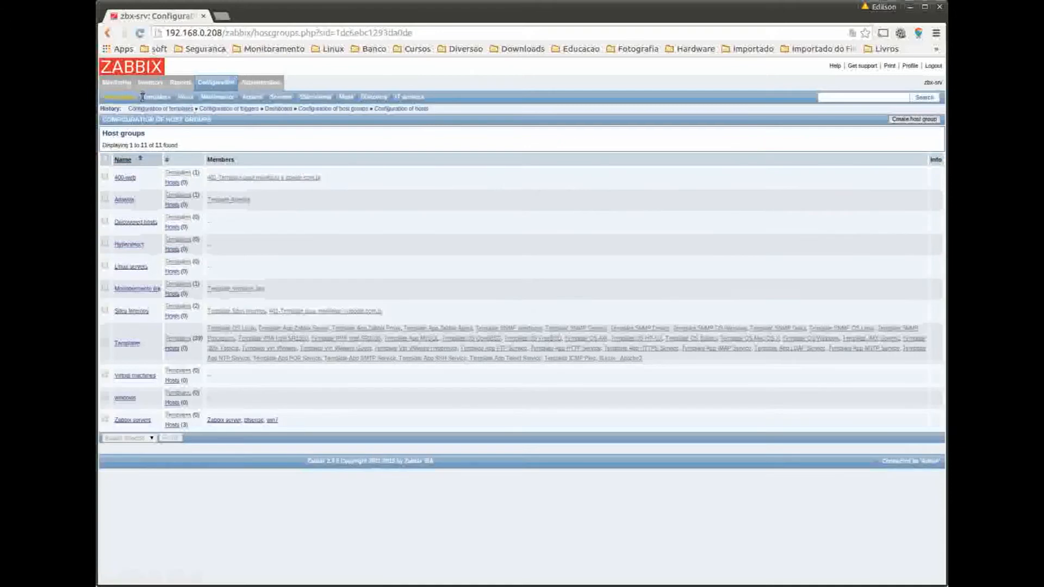
{"action": "left_click", "coordinate": [153, 98]}
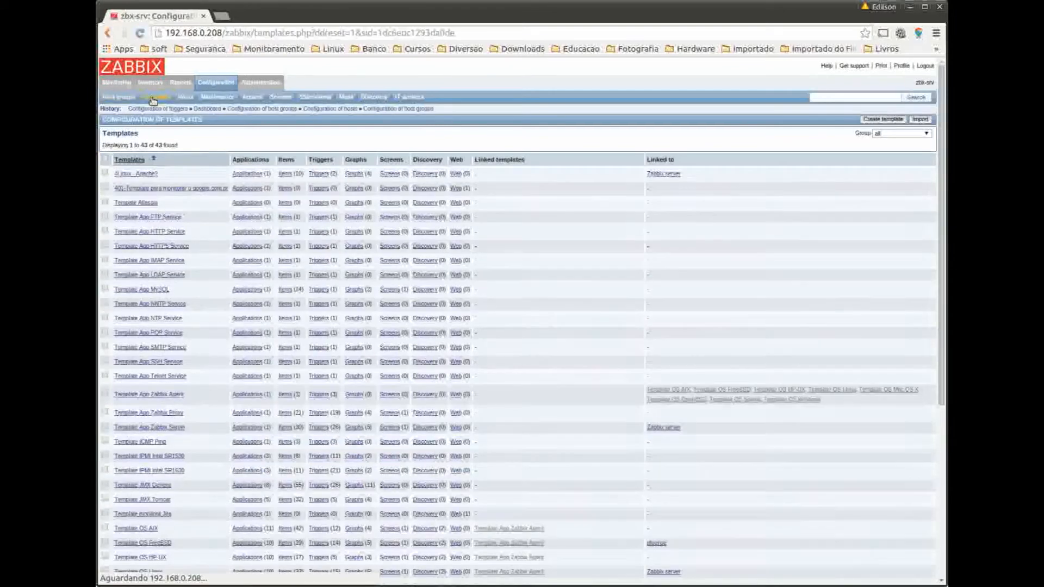
{"action": "scroll", "coordinate": [136, 448], "scroll_direction": "down", "scroll_amount": 3}
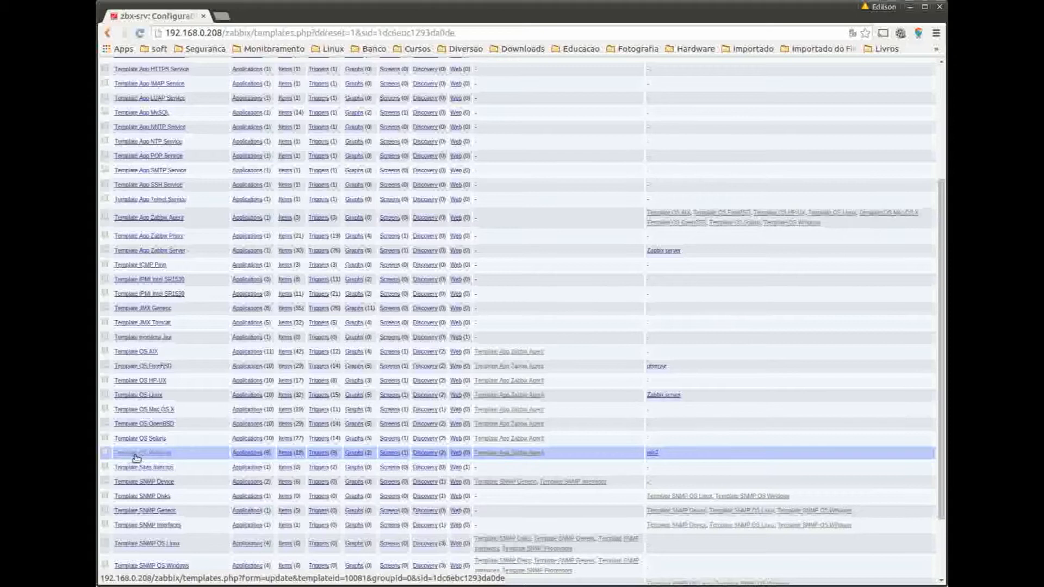
{"action": "left_click", "coordinate": [324, 456]}
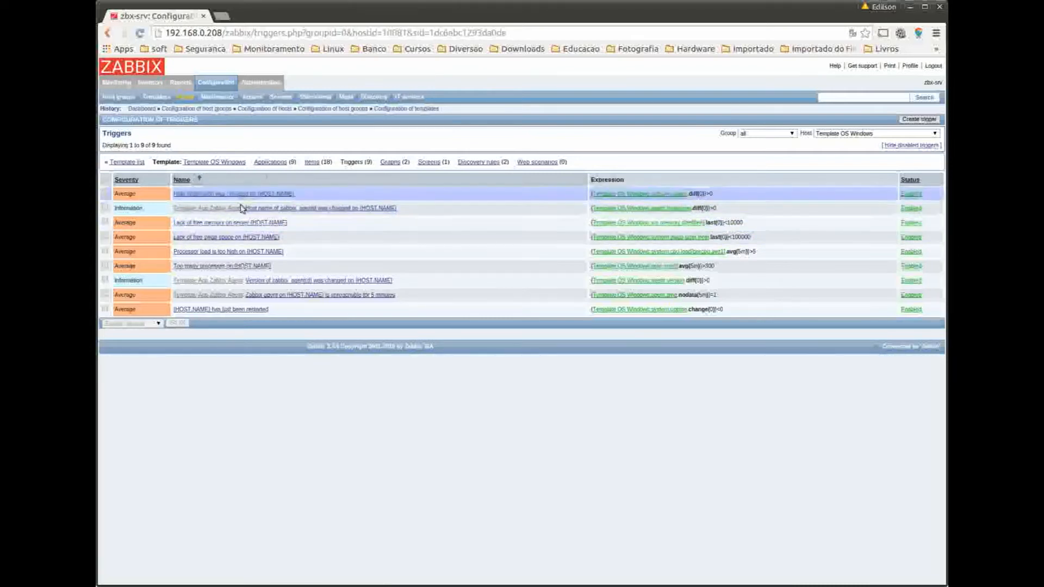
- Replace the free-memory trigger's expression with ({Template OS Windows:vm.memory.size[total].last(0)}*0.1)>{Template OS Windows:vm.memory.size[free].last(0)}
{"action": "left_click", "coordinate": [195, 225]}
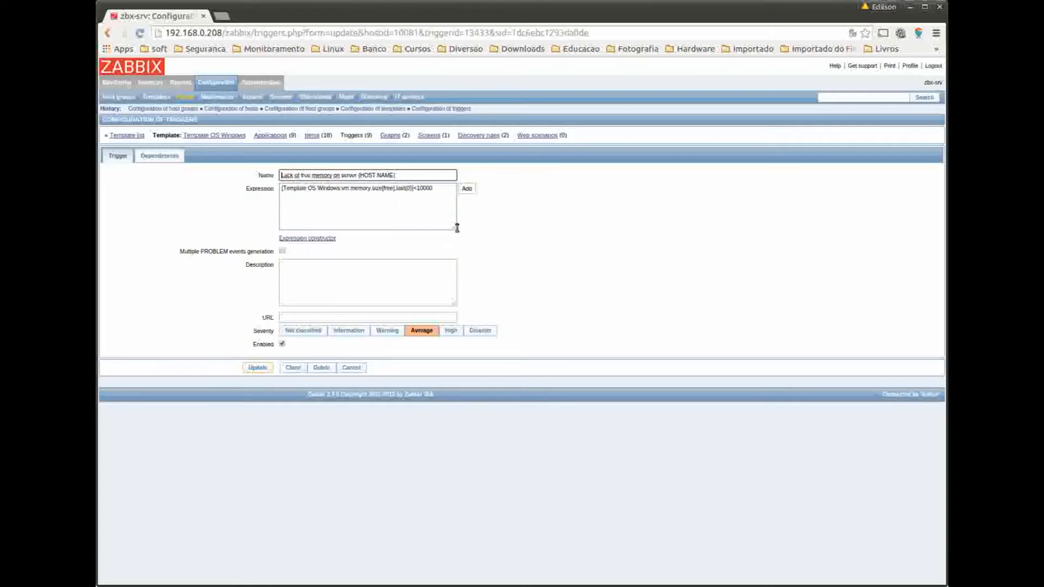
{"action": "left_click_drag", "start_coordinate": [456, 231], "coordinate": [752, 334]}
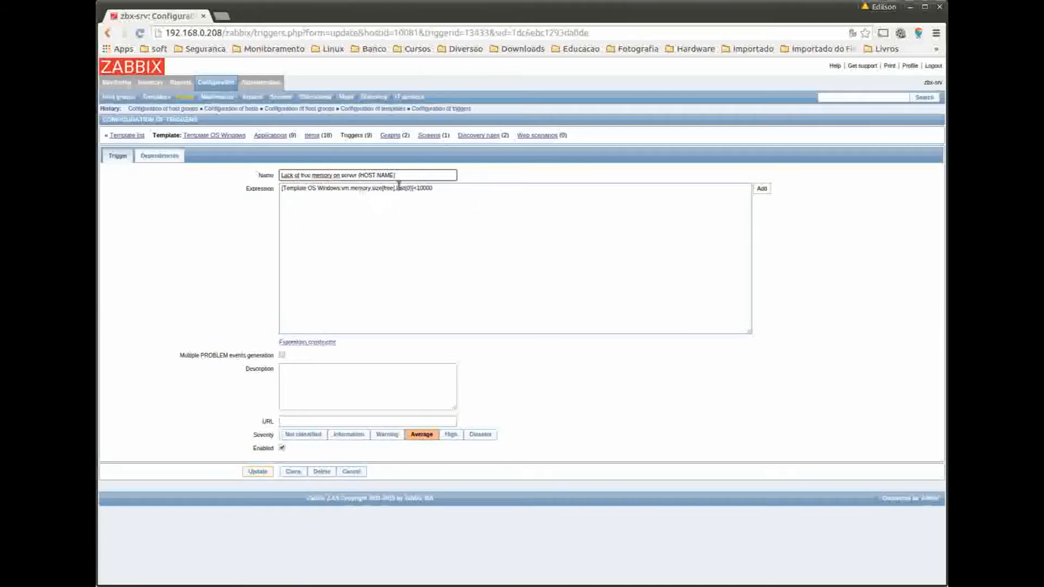
{"action": "left_click", "coordinate": [440, 187]}
{"action": "left_click_drag", "start_coordinate": [440, 187], "coordinate": [228, 186]}
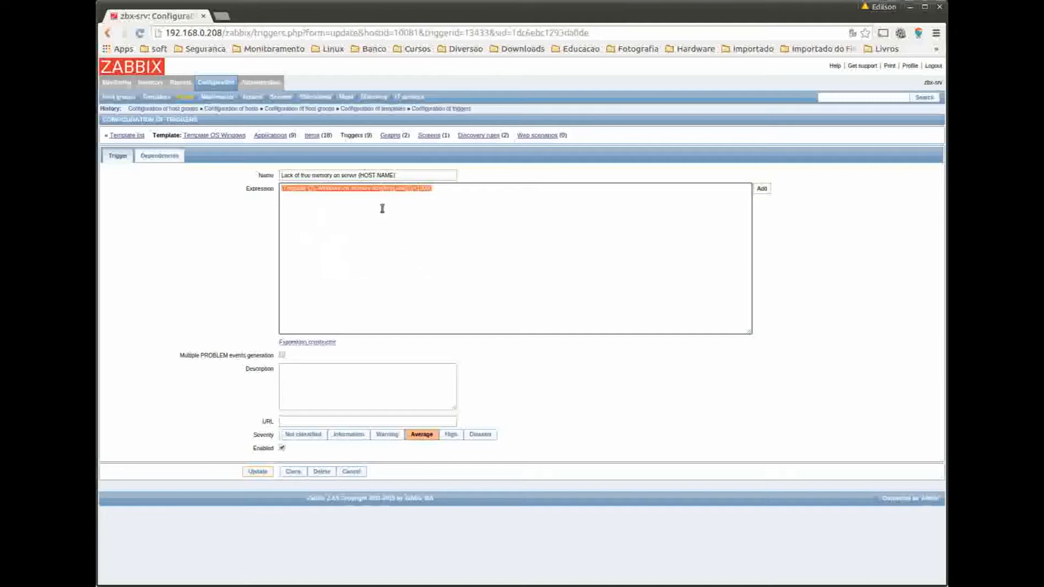
{"action": "type", "text": "({Template OS Windows:vm.memory.size[total].last(0)}*0.1)>{Template OS Windows:vm.memory.size[free].last(0)}"}
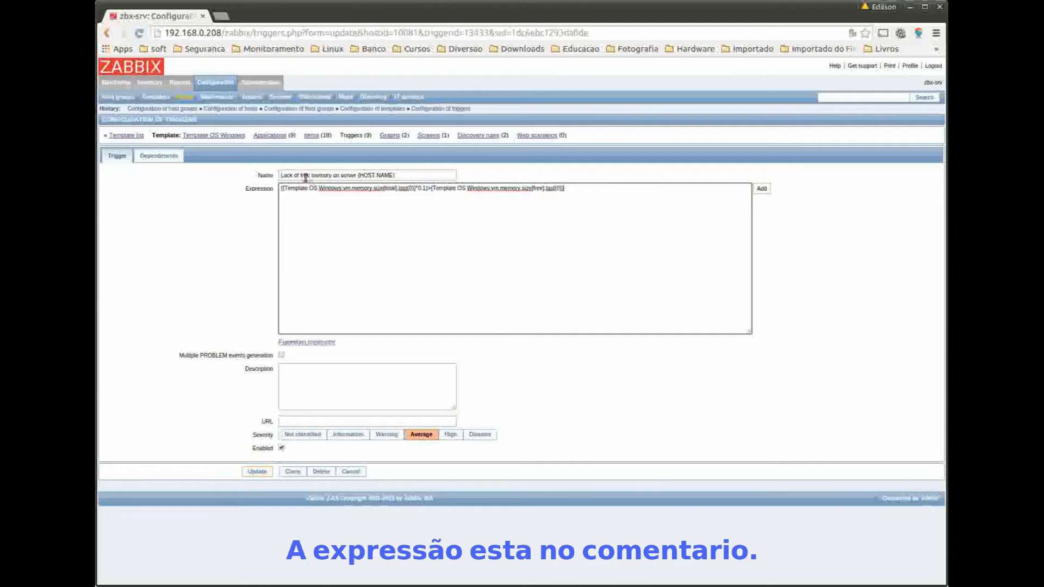
- Examine the total-memory part of the trigger expression
{"action": "left_click", "coordinate": [280, 189]}
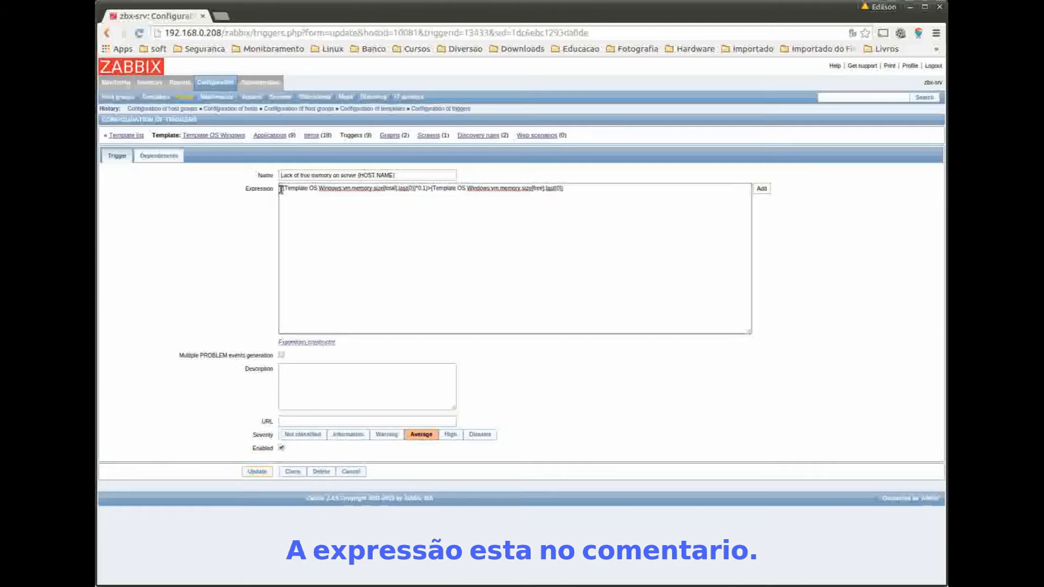
{"action": "left_click_drag", "start_coordinate": [281, 189], "coordinate": [417, 188]}
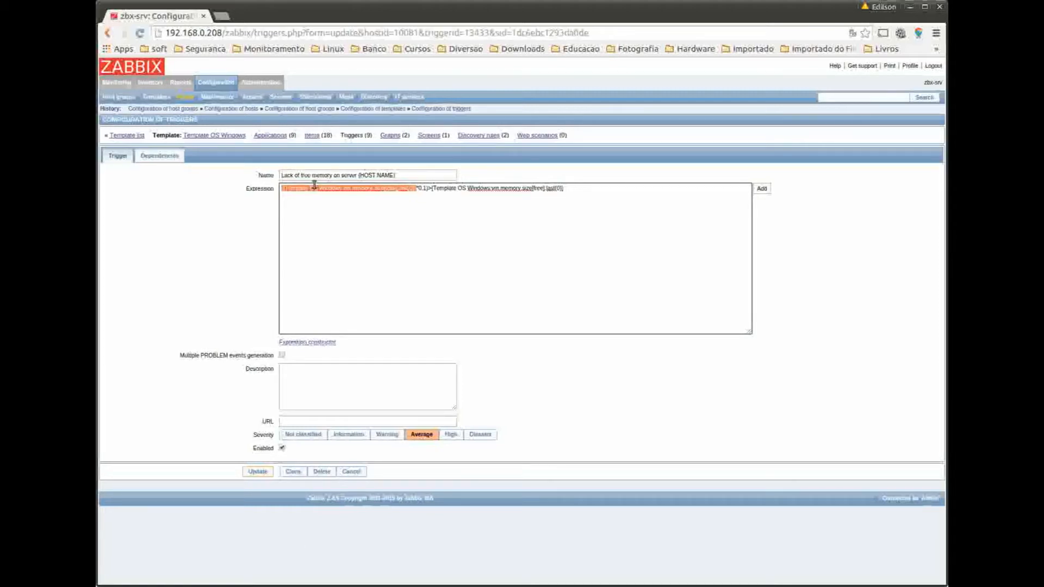
{"action": "left_click", "coordinate": [421, 201]}
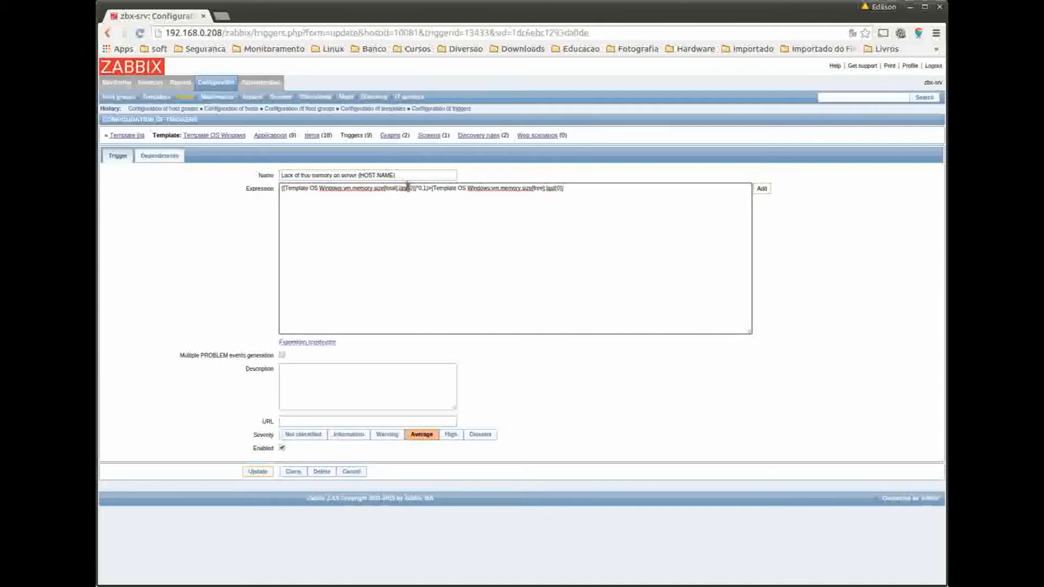
{"action": "left_click_drag", "start_coordinate": [417, 189], "coordinate": [276, 183]}
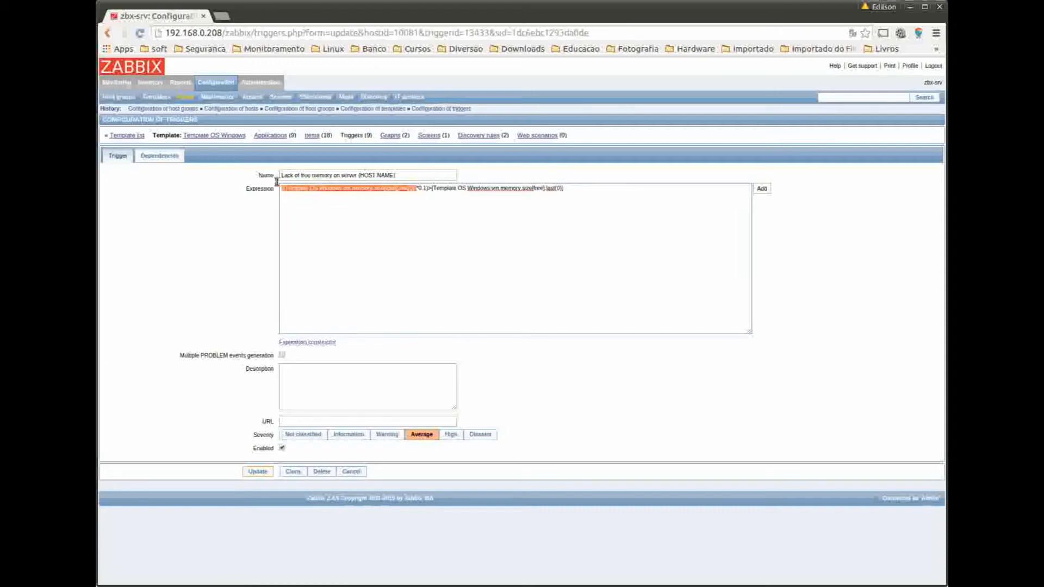
- Try 0.2 and 0.3 as the total-memory multiplier in the trigger expression and restore it to 0.1
{"action": "left_click", "coordinate": [419, 188]}
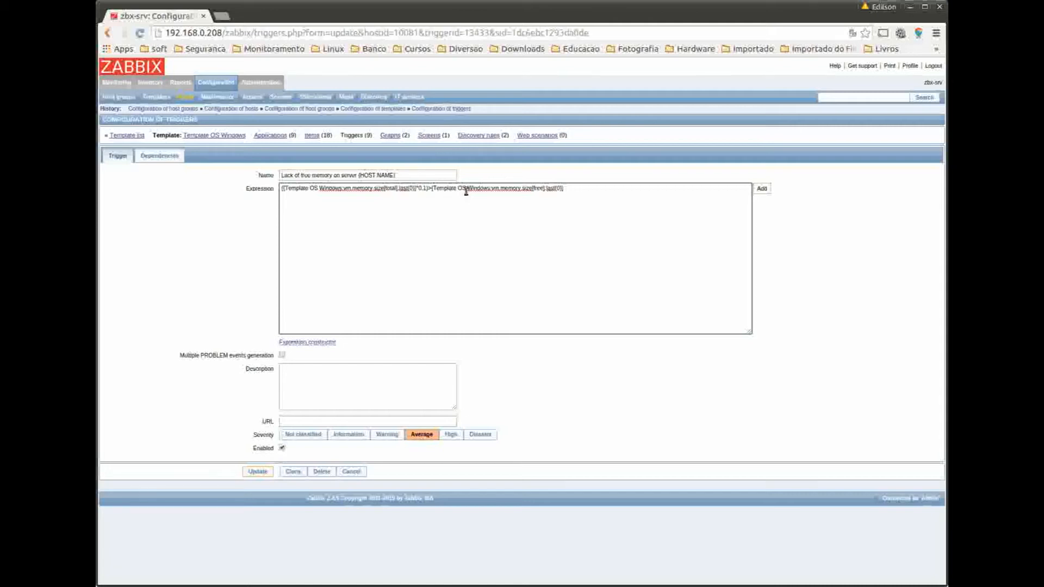
{"action": "key", "text": "Delete"}
{"action": "type", "text": "2"}
{"action": "key", "text": "BackSpace"}
{"action": "type", "text": "3"}
{"action": "key", "text": "BackSpace"}
{"action": "type", "text": "1"}
- Set the free-memory trigger's severity to High and save the updated trigger
{"action": "left_click", "coordinate": [450, 437]}
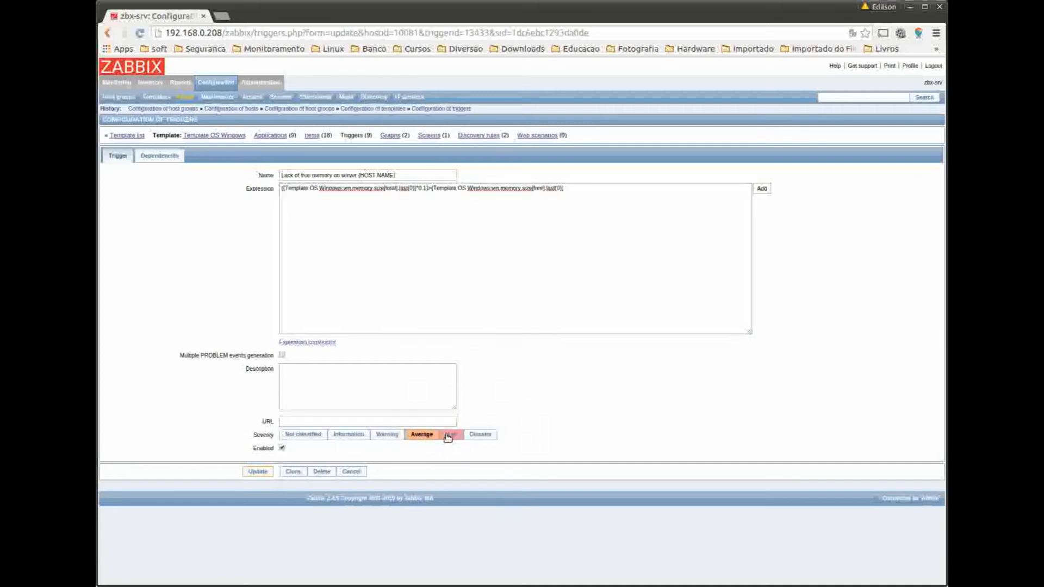
{"action": "left_click", "coordinate": [480, 437]}
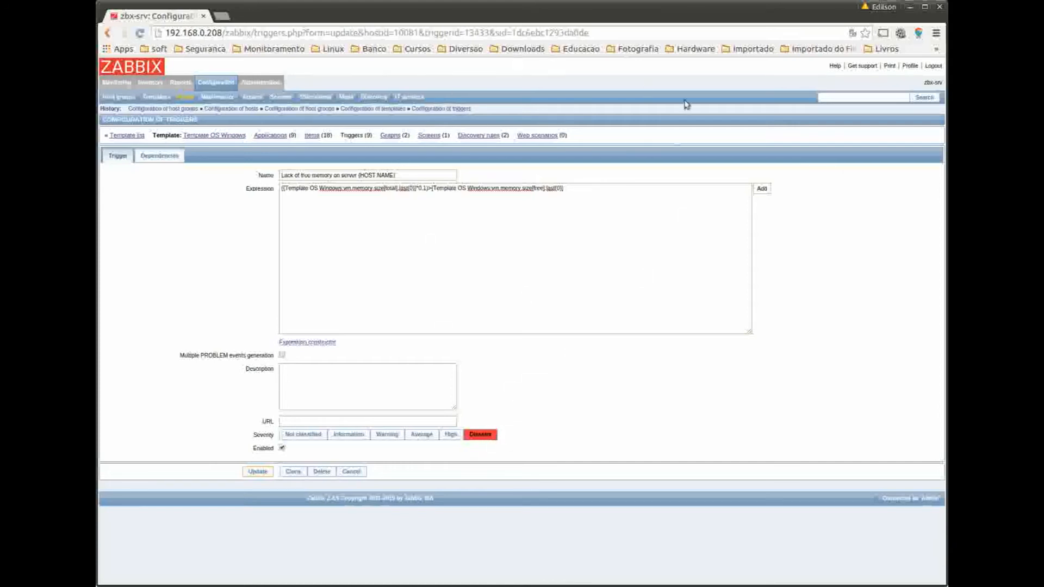
{"action": "left_click", "coordinate": [451, 434]}
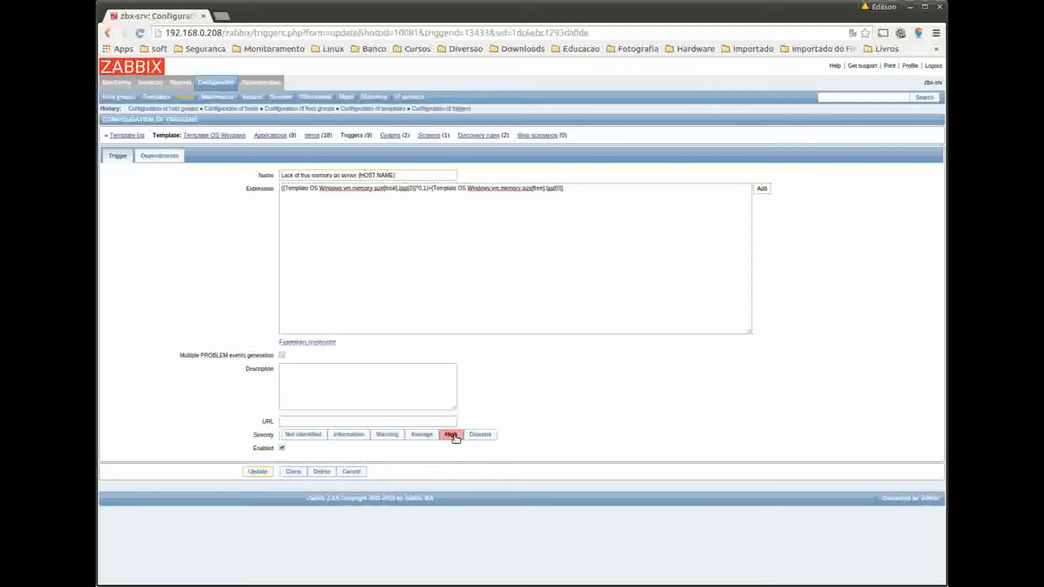
{"action": "left_click", "coordinate": [257, 472]}
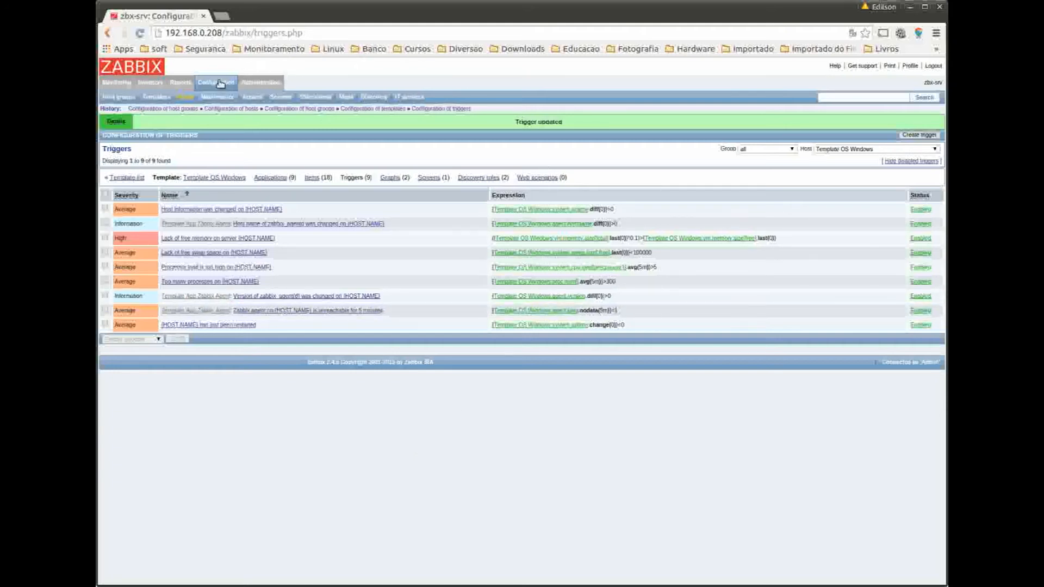
- View the Memory usage graph of host win7 in the monitoring section
{"action": "left_click", "coordinate": [120, 97]}
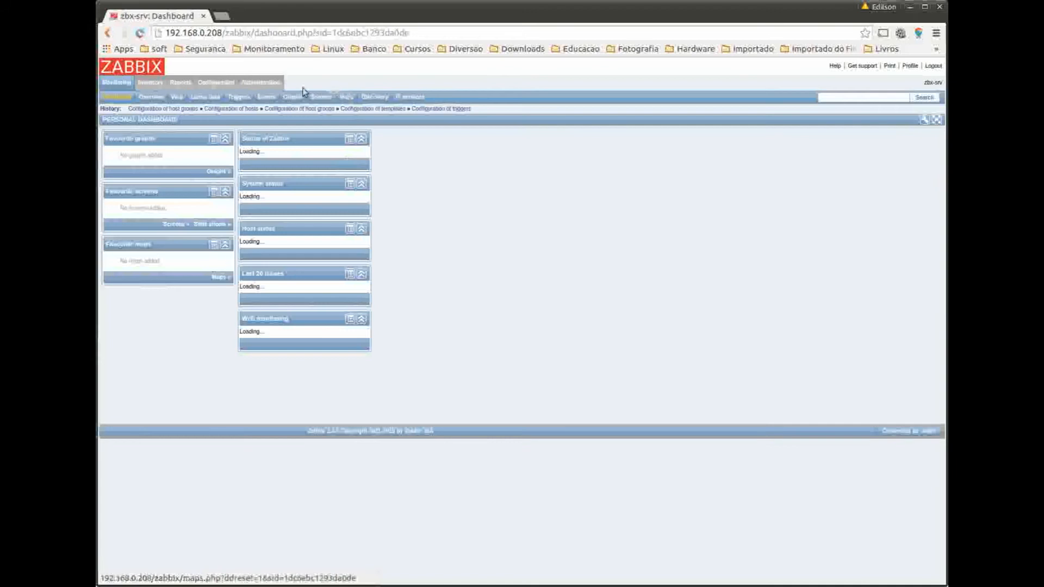
{"action": "left_click", "coordinate": [292, 97]}
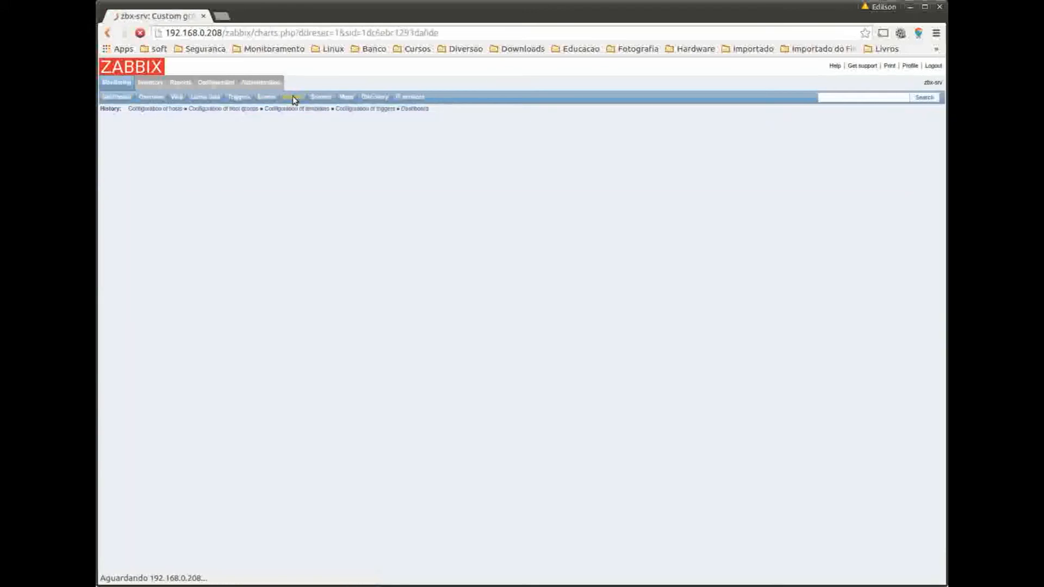
{"action": "left_click", "coordinate": [118, 82]}
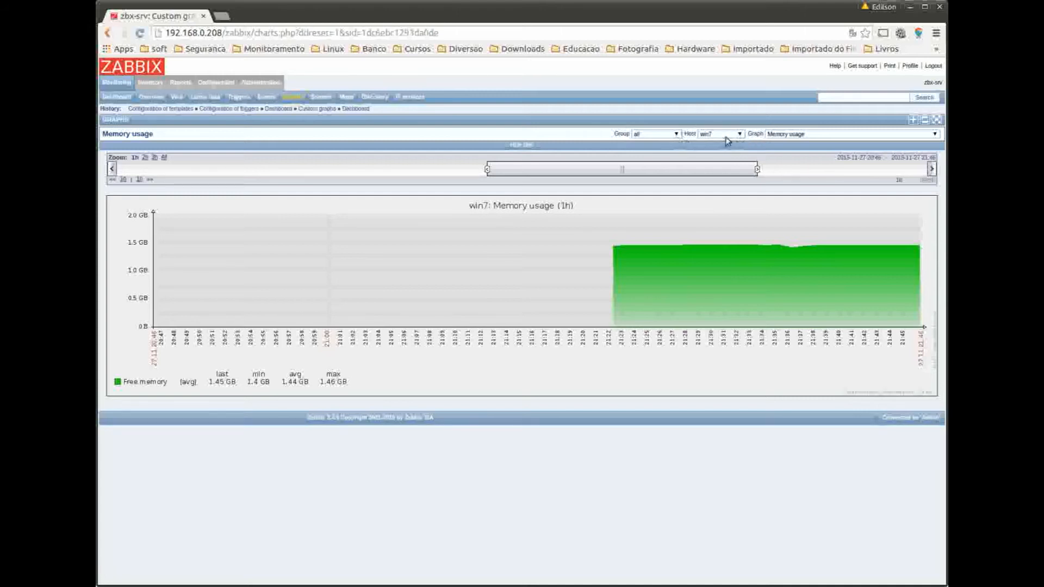
{"action": "left_click", "coordinate": [832, 136]}
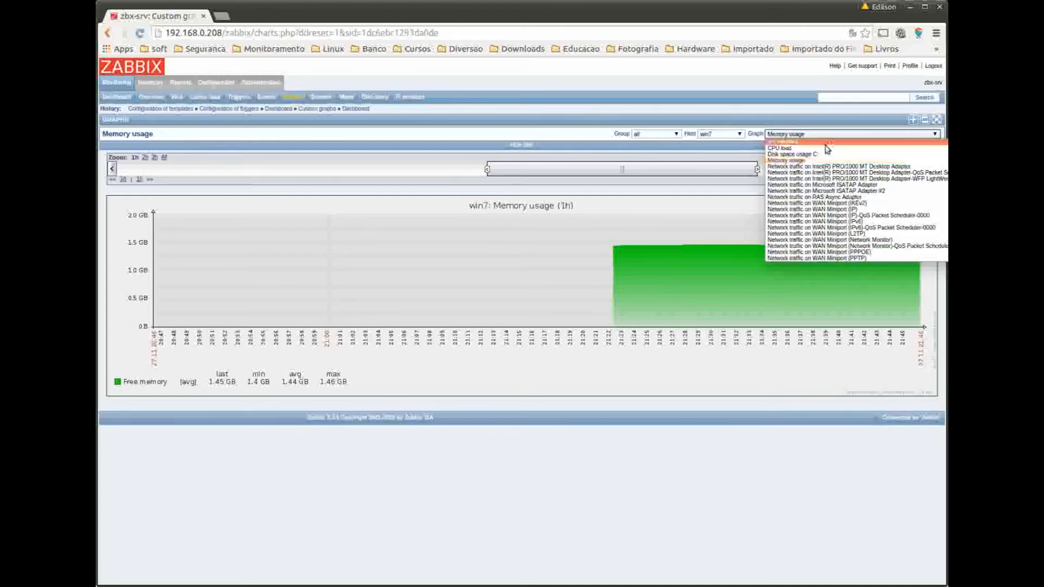
{"action": "left_click", "coordinate": [818, 161]}
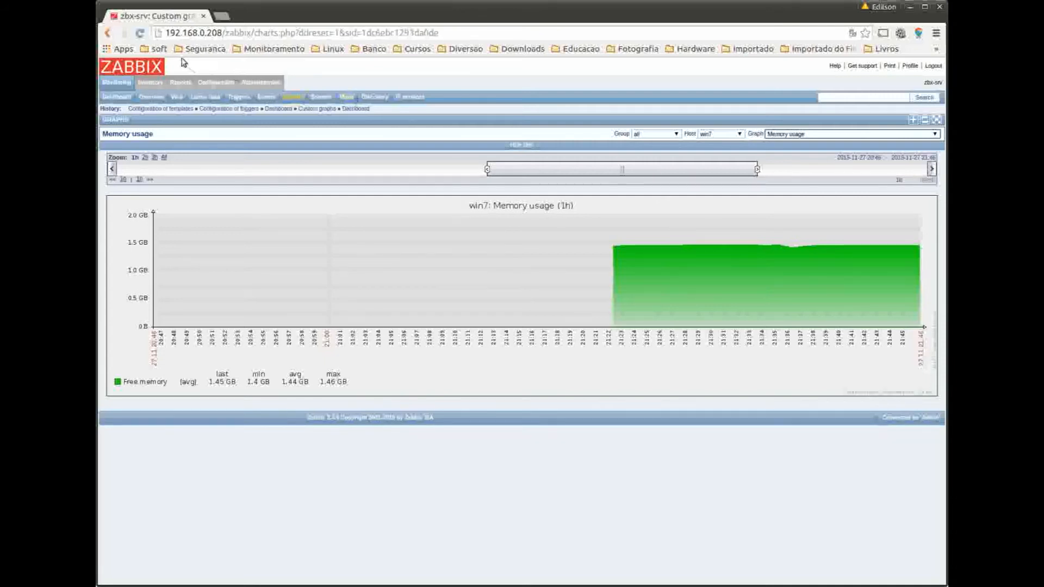
- Start a new graph named "monitor memoria" in the graph configuration of host win7
{"action": "left_click", "coordinate": [216, 81]}
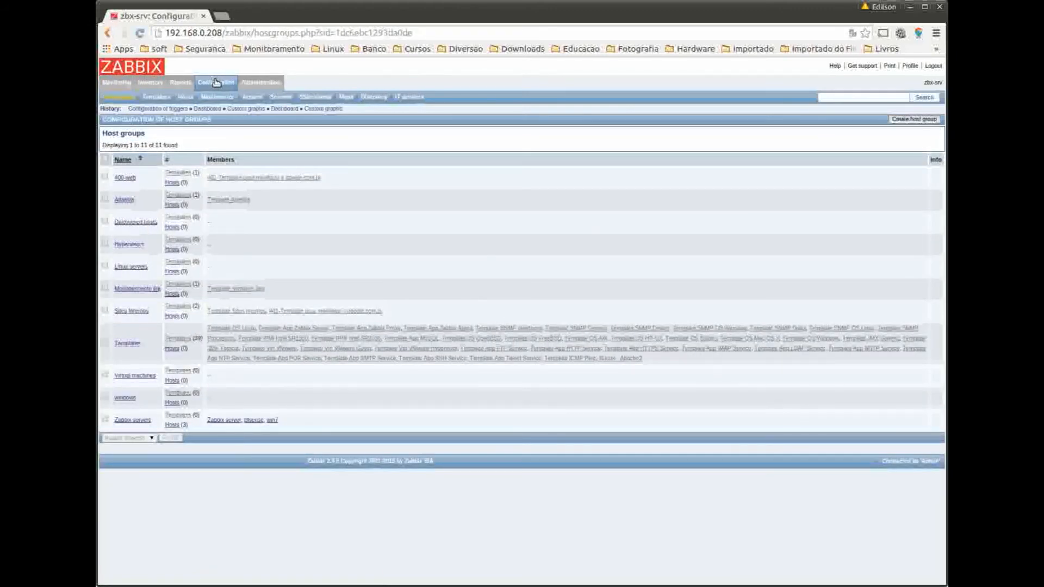
{"action": "left_click", "coordinate": [186, 98]}
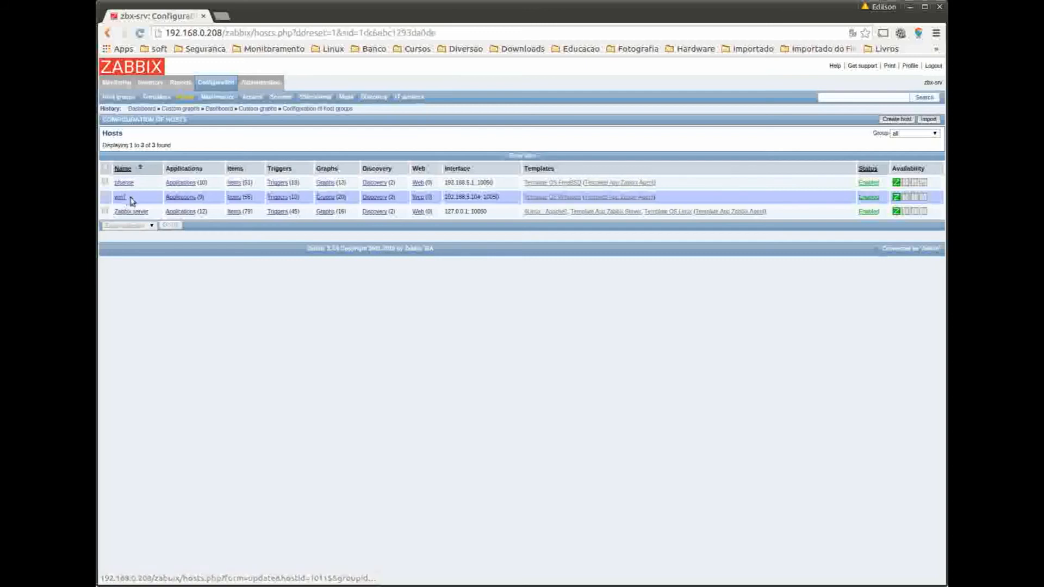
{"action": "left_click", "coordinate": [326, 198]}
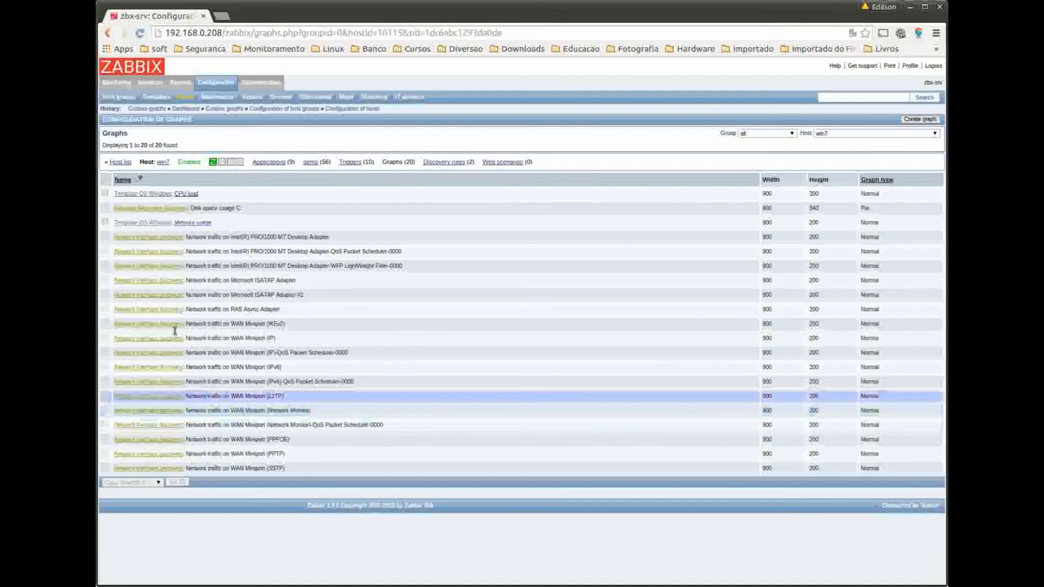
{"action": "left_click", "coordinate": [918, 119]}
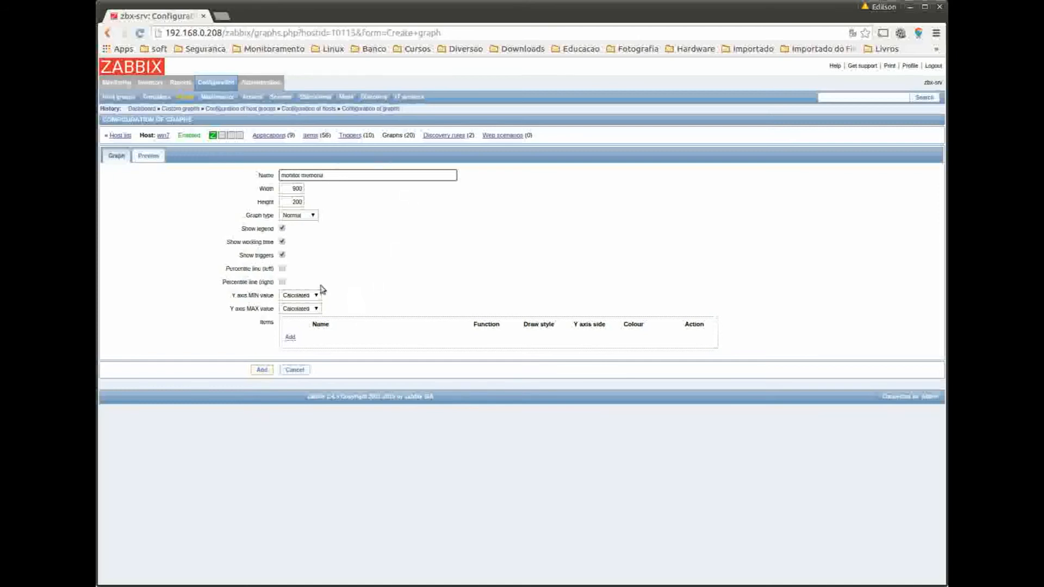
- Add the win7 items Free memory and Total memory to the new graph
{"action": "left_click", "coordinate": [290, 338]}
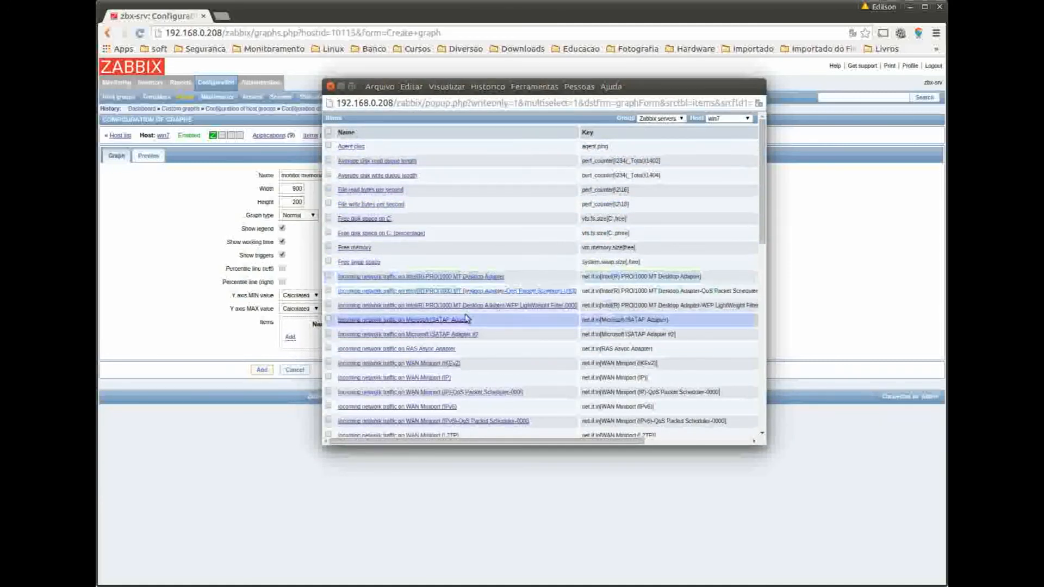
{"action": "left_click", "coordinate": [329, 248]}
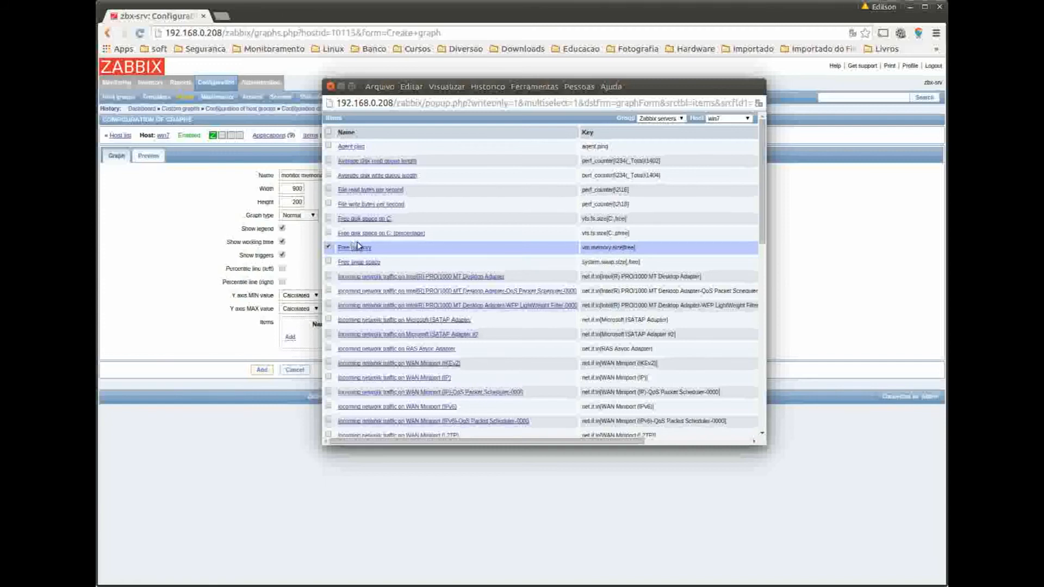
{"action": "scroll", "coordinate": [595, 250], "scroll_direction": "down", "scroll_amount": 5}
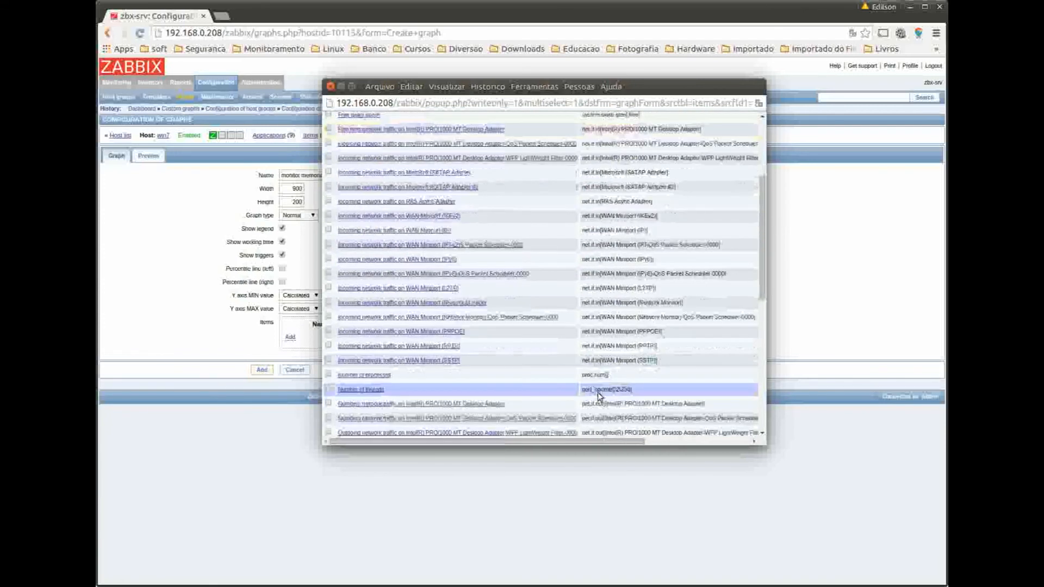
{"action": "scroll", "coordinate": [427, 399], "scroll_direction": "down", "scroll_amount": 9}
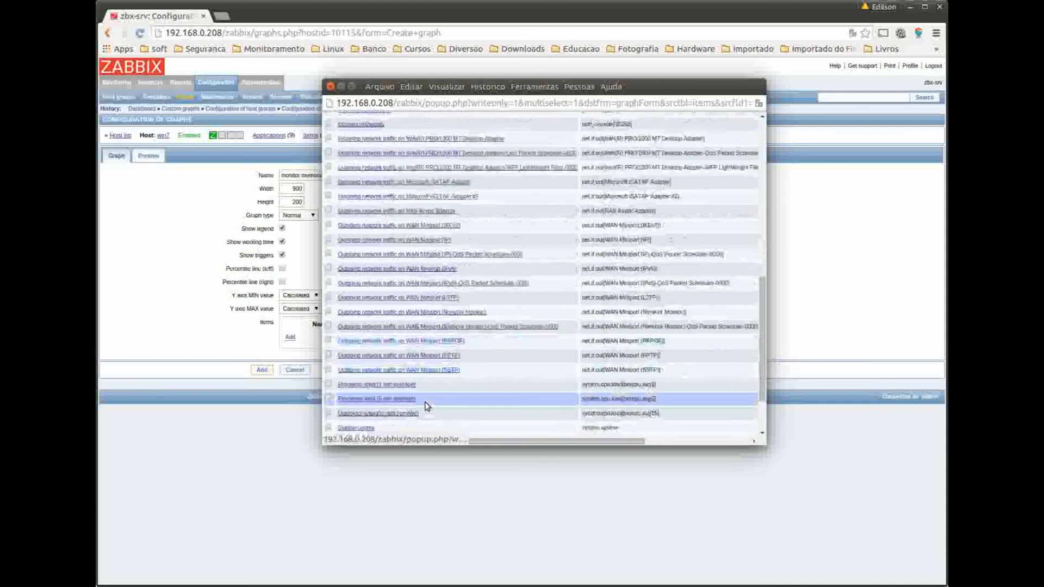
{"action": "scroll", "coordinate": [427, 405], "scroll_direction": "down", "scroll_amount": 3}
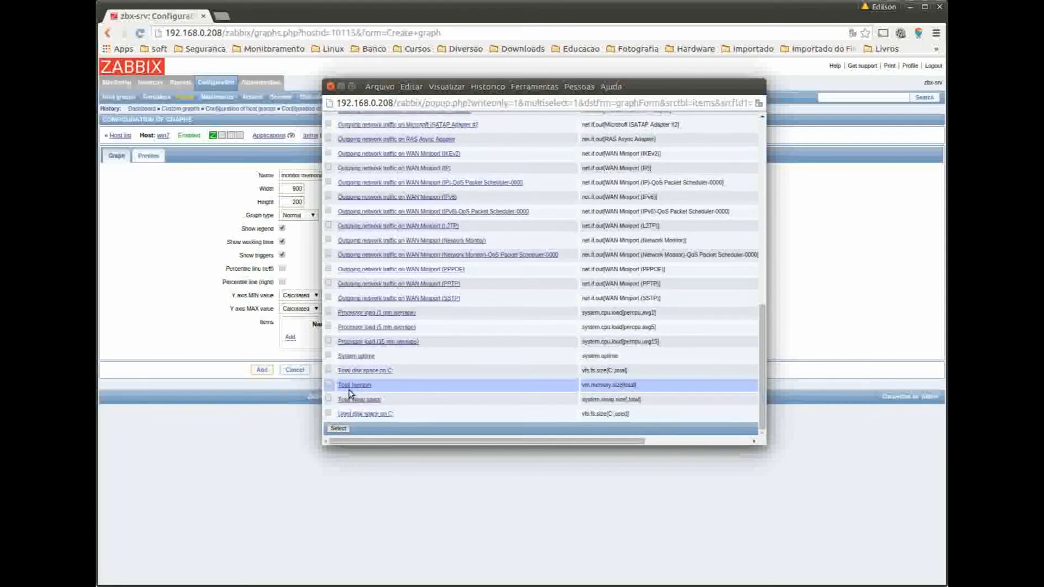
{"action": "left_click", "coordinate": [330, 386]}
{"action": "left_click", "coordinate": [338, 429]}
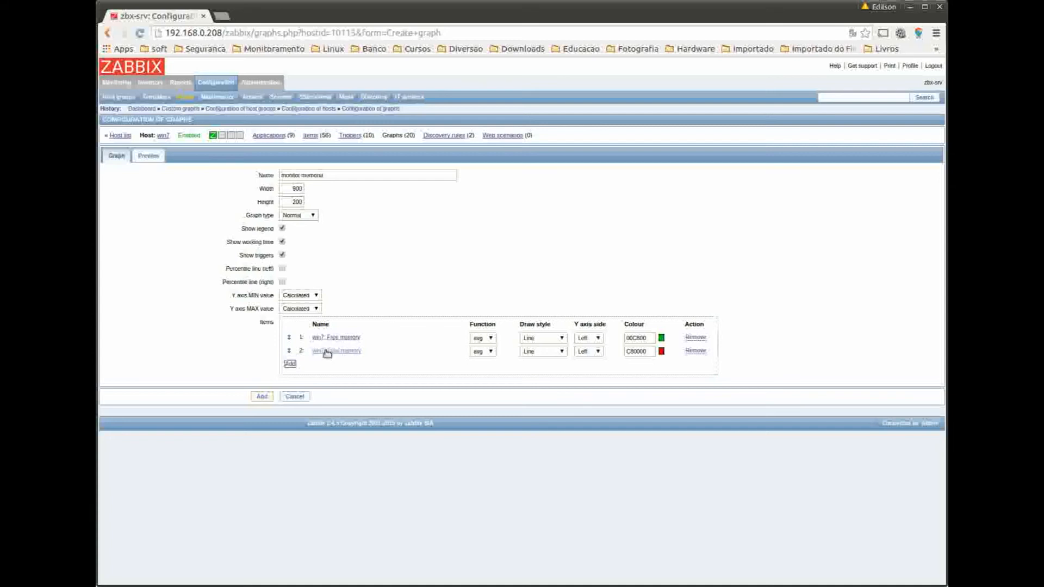
- Set the Total memory item's colour to light red FF9999 and its draw style to Gradient line
{"action": "left_click", "coordinate": [662, 352]}
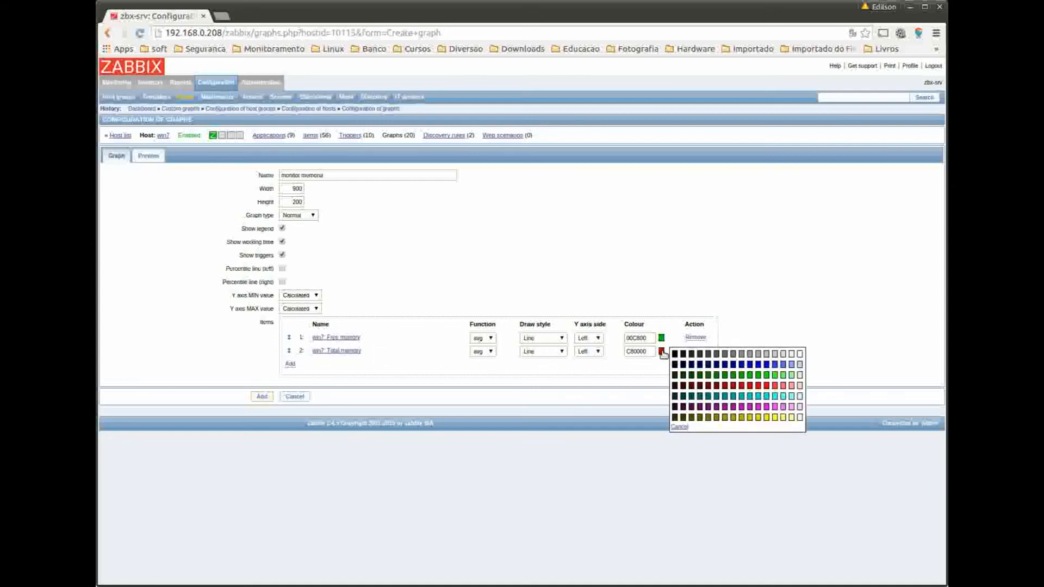
{"action": "left_click", "coordinate": [791, 386]}
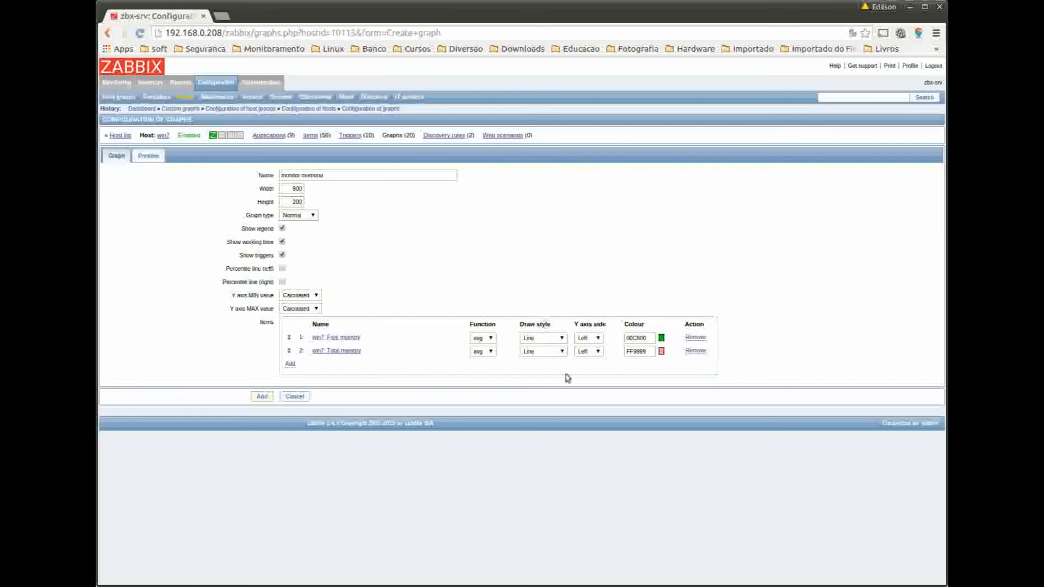
{"action": "left_click", "coordinate": [564, 352]}
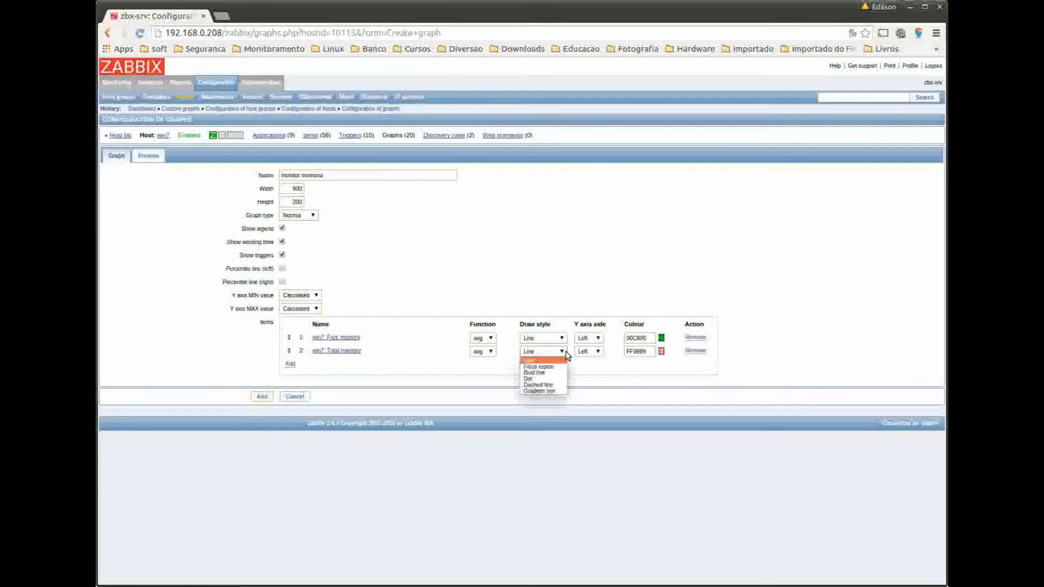
{"action": "left_click", "coordinate": [554, 390]}
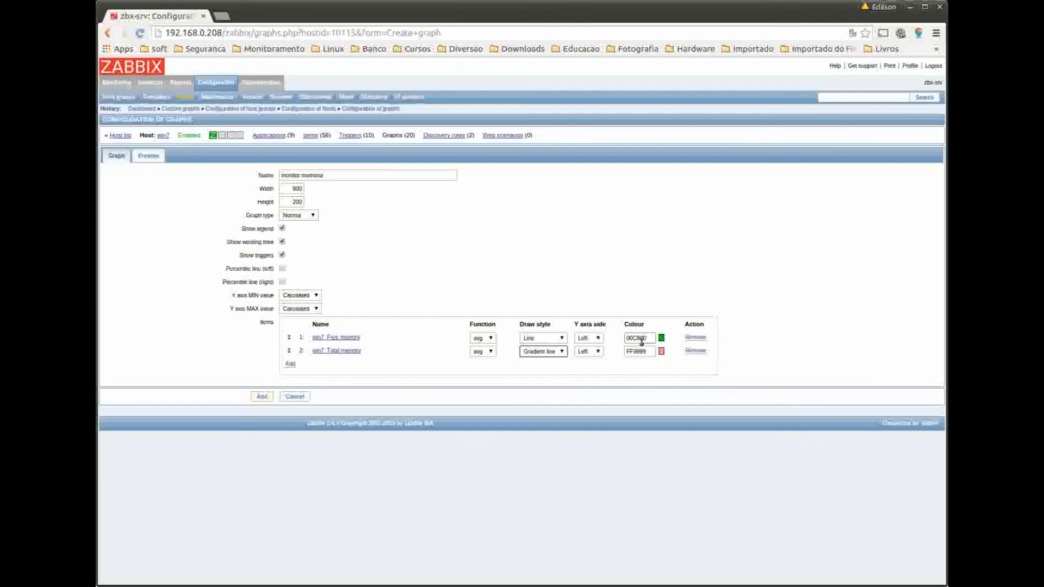
- Set the Free memory item's draw style to Gradient line and save the new graph
{"action": "left_click", "coordinate": [562, 337]}
{"action": "left_click", "coordinate": [542, 379]}
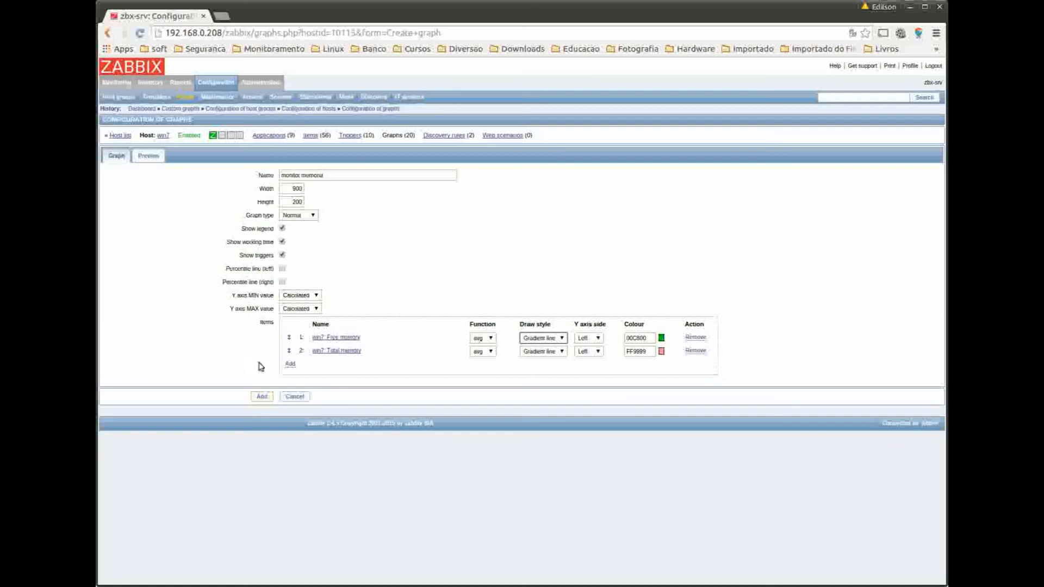
{"action": "left_click", "coordinate": [260, 397]}
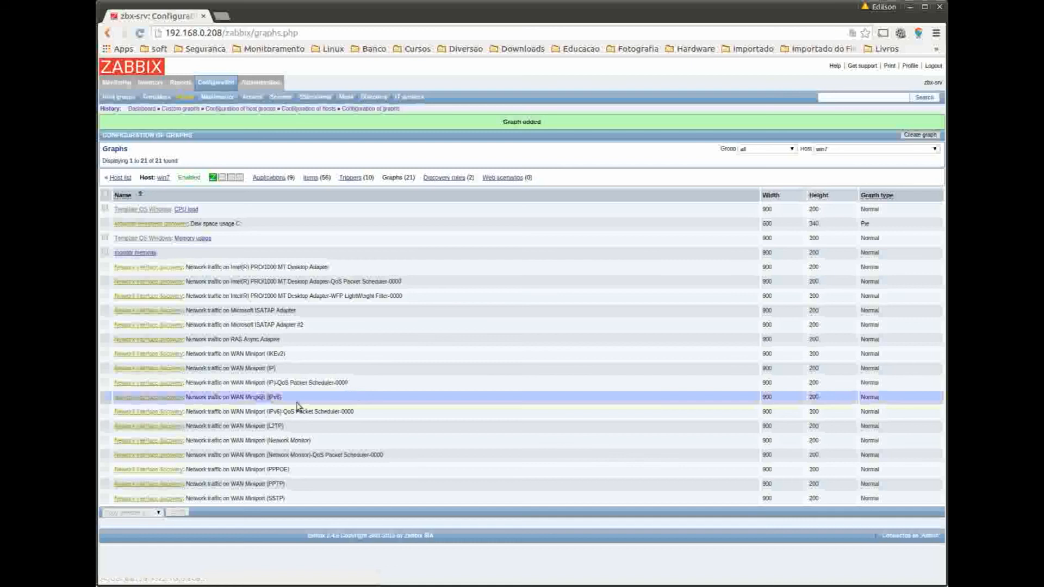
- View the "monitor memoria" graph of host win7 in the monitoring section
{"action": "left_click", "coordinate": [117, 82]}
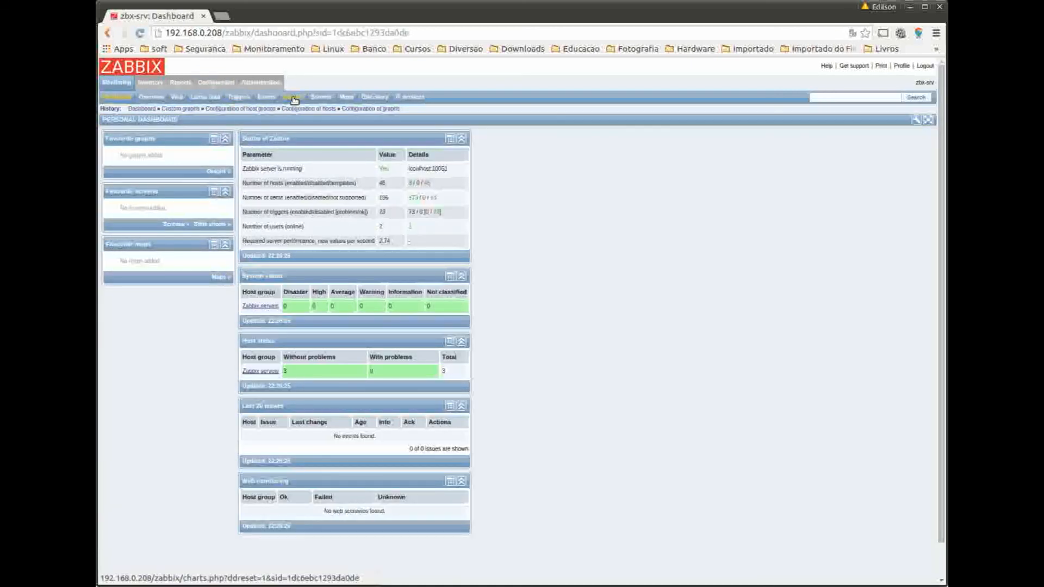
{"action": "left_click", "coordinate": [293, 97]}
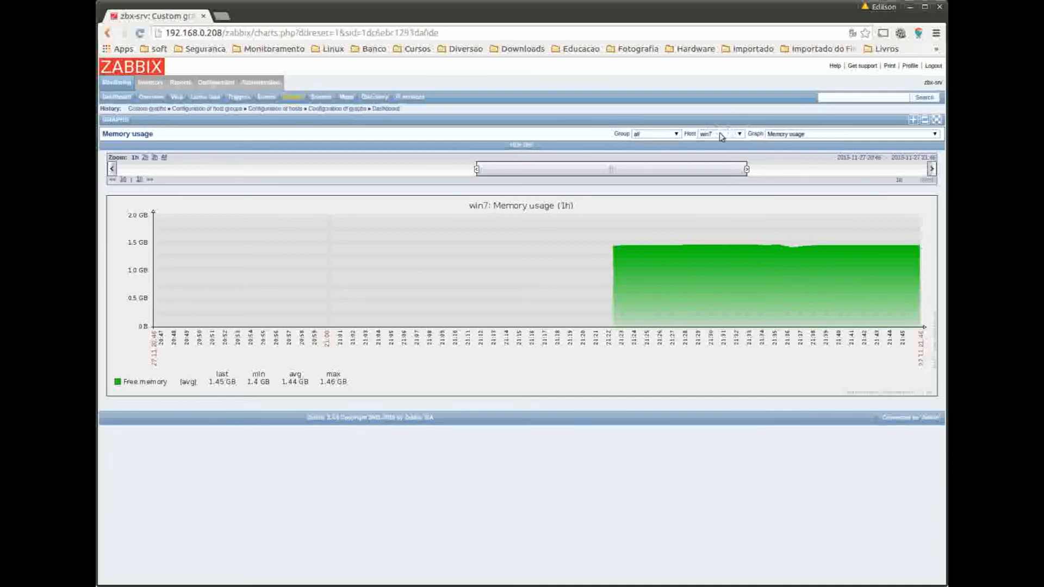
{"action": "left_click", "coordinate": [820, 134]}
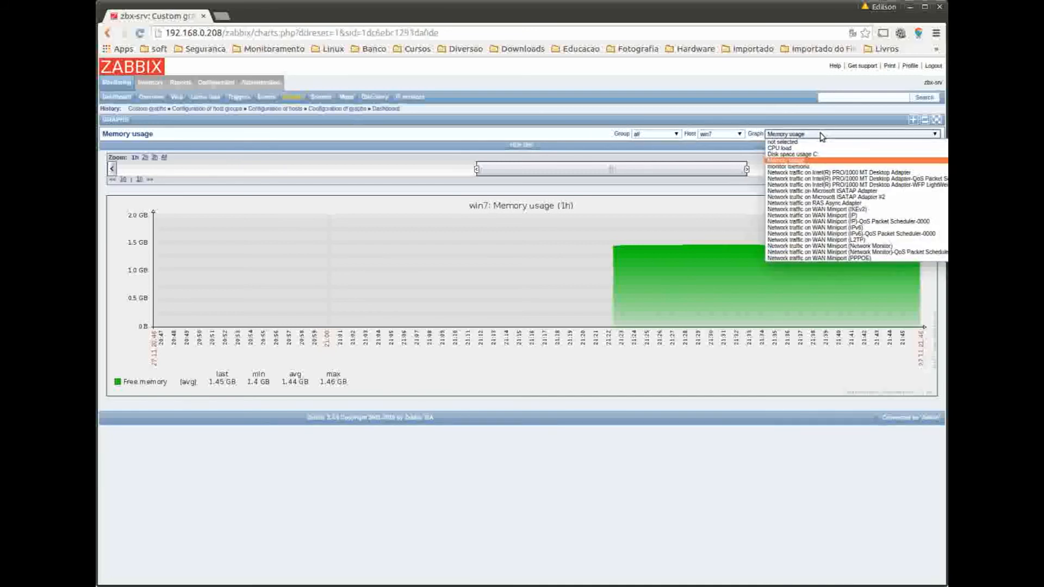
{"action": "left_click", "coordinate": [794, 167]}
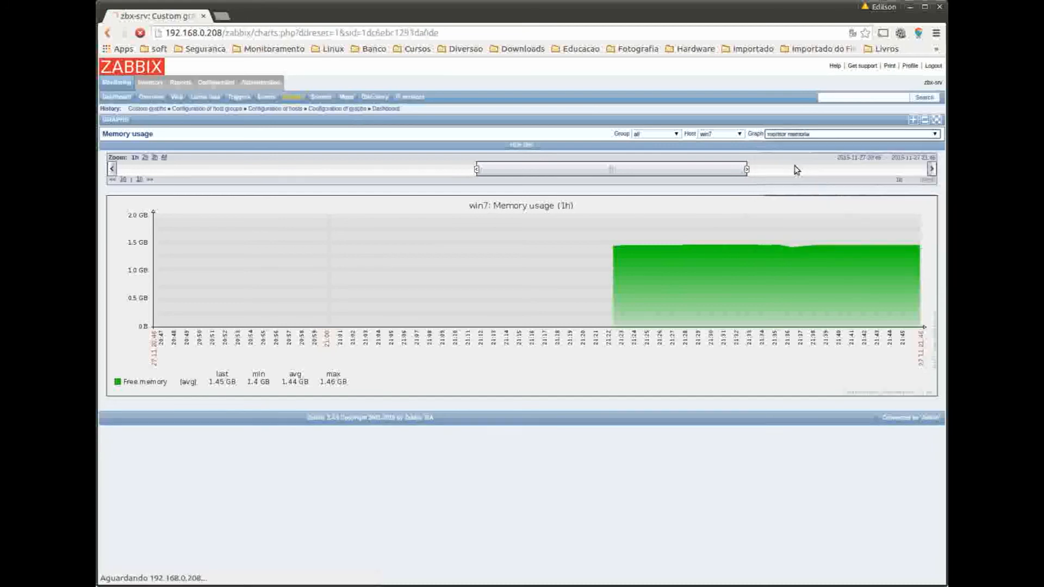